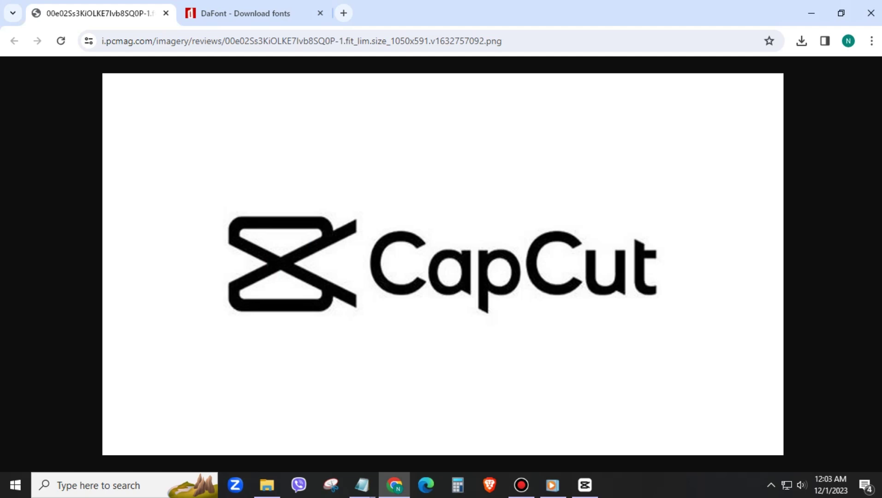
# Reload the dafont.com home page and reach its recently added fonts list
pyautogui.click(245, 13)
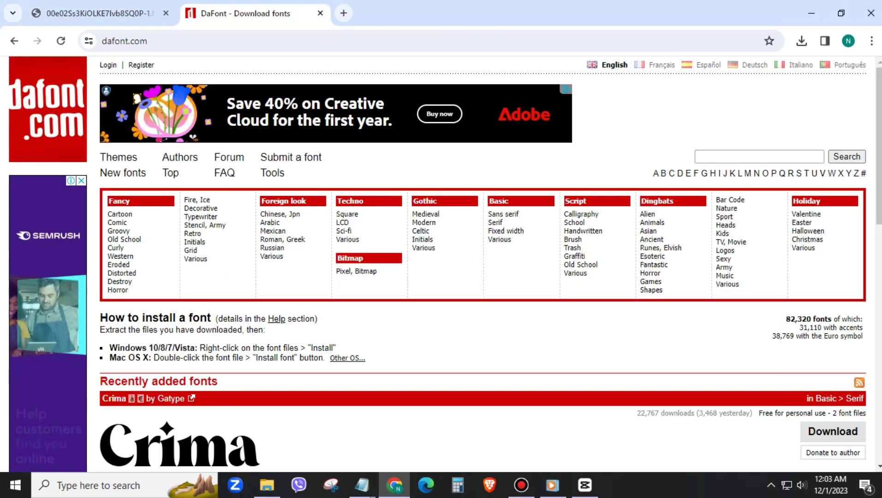
pyautogui.click(207, 41)
pyautogui.hotkey('shift', 'Left')
pyautogui.hotkey('shift', 'Left')
pyautogui.hotkey('shift', 'Left')
pyautogui.hotkey('shift', 'Left')
pyautogui.hotkey('shift', 'Left')
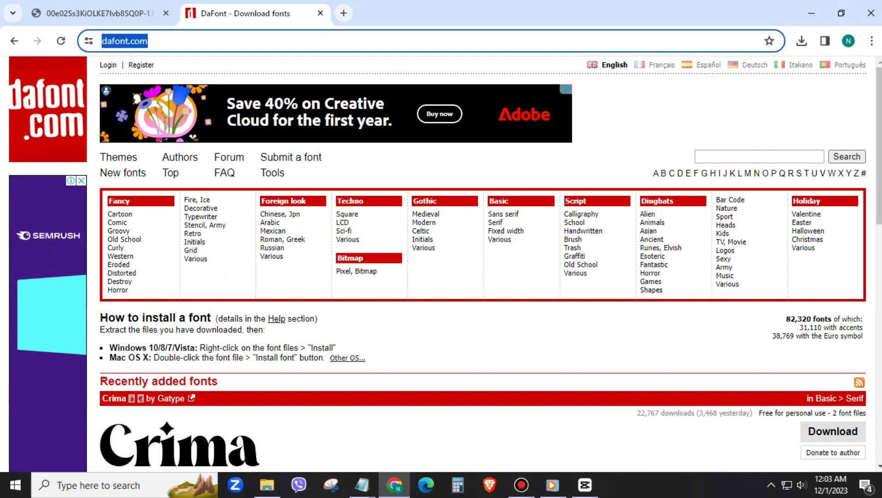
pyautogui.press('Right')
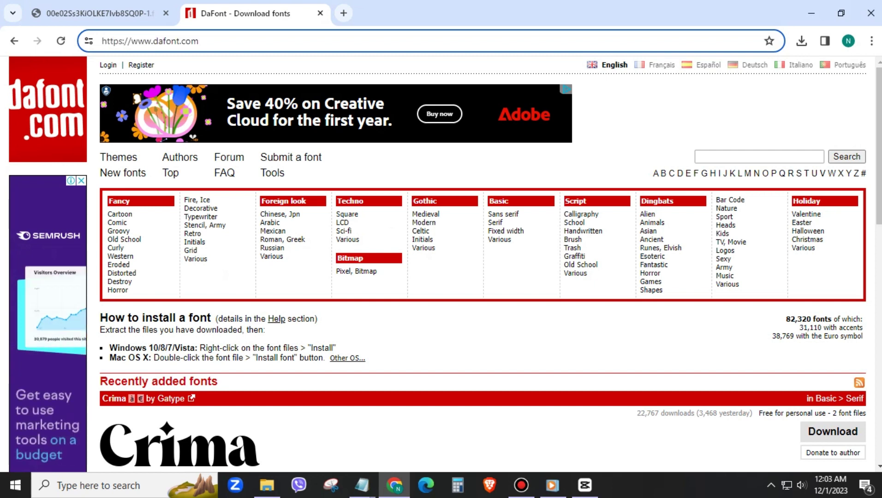
pyautogui.press('Escape')
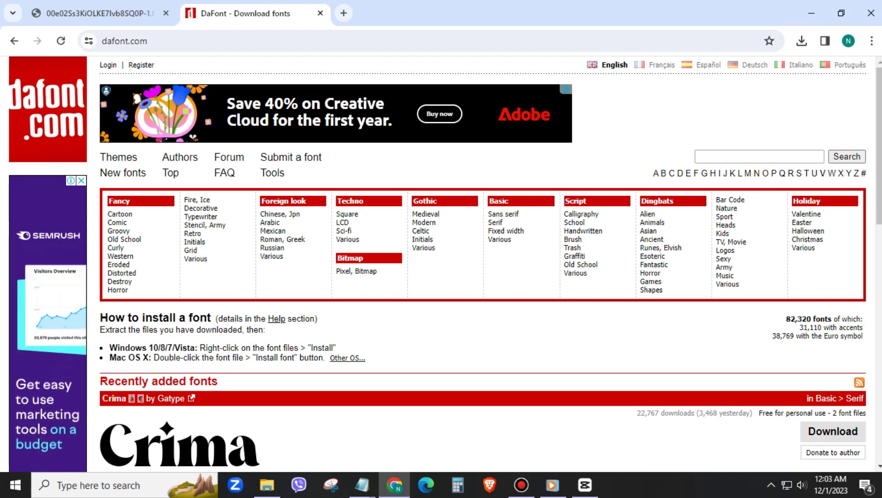
pyautogui.scroll(-3, 483, 276)
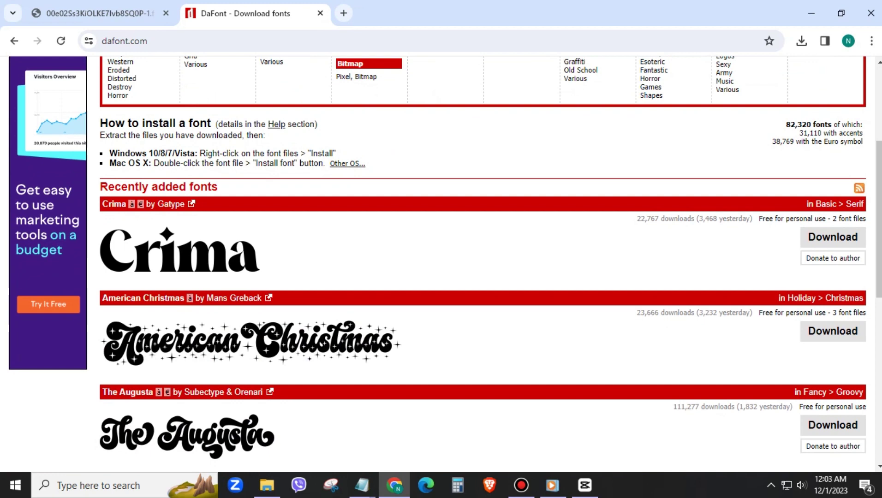
pyautogui.scroll(-2, 441, 275)
pyautogui.scroll(-1, 441, 275)
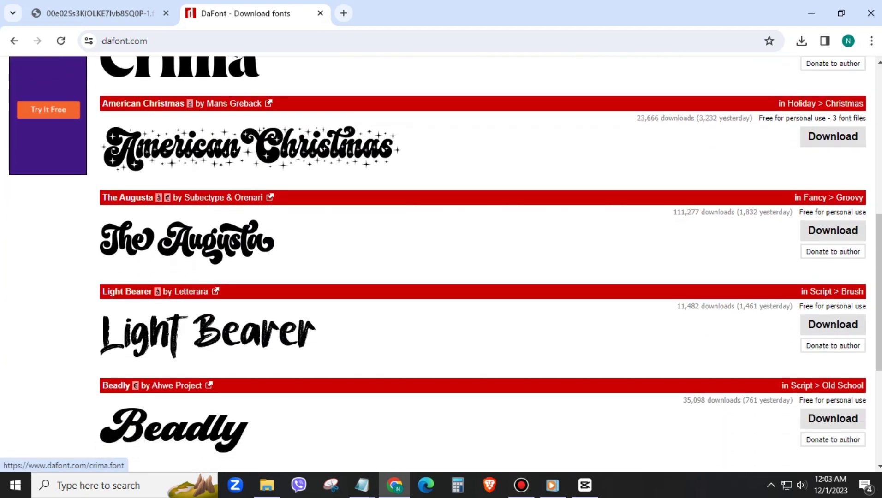
pyautogui.scroll(-1, 441, 275)
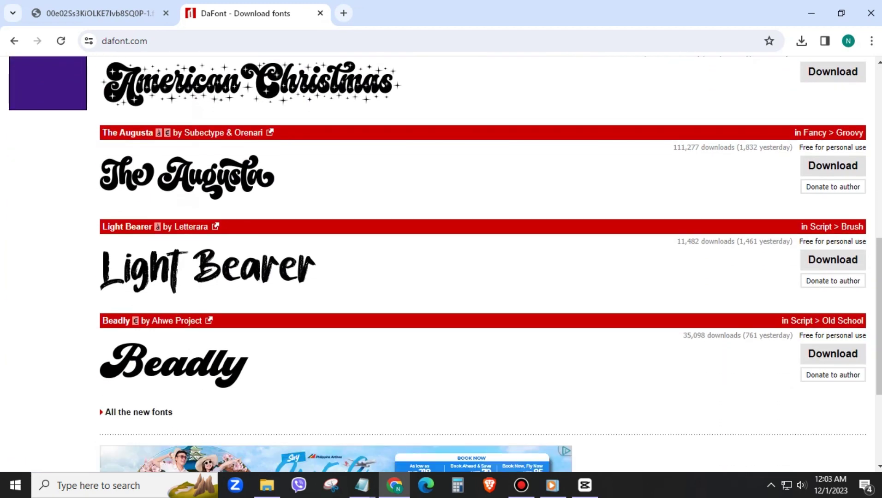
# Download The Augusta archive and extract it into a the_augusta folder with WinRAR
pyautogui.click(832, 165)
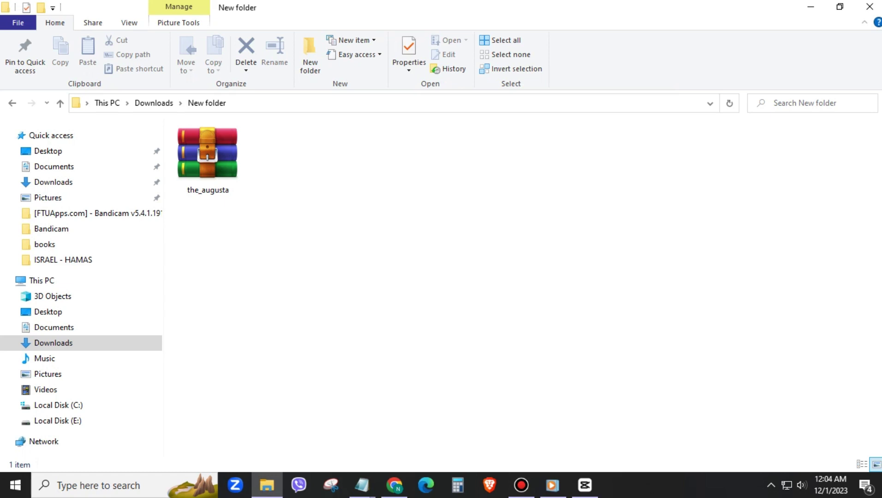
pyautogui.rightClick(208, 150)
pyautogui.click(253, 217)
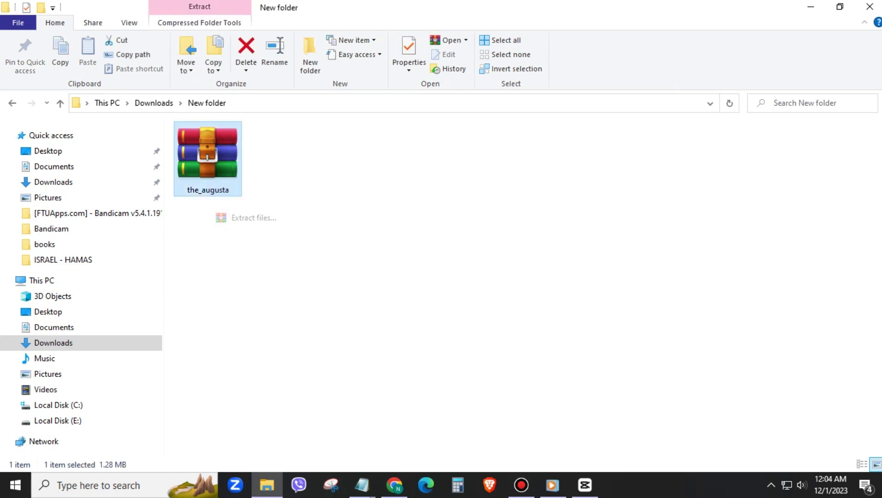
pyautogui.click(481, 388)
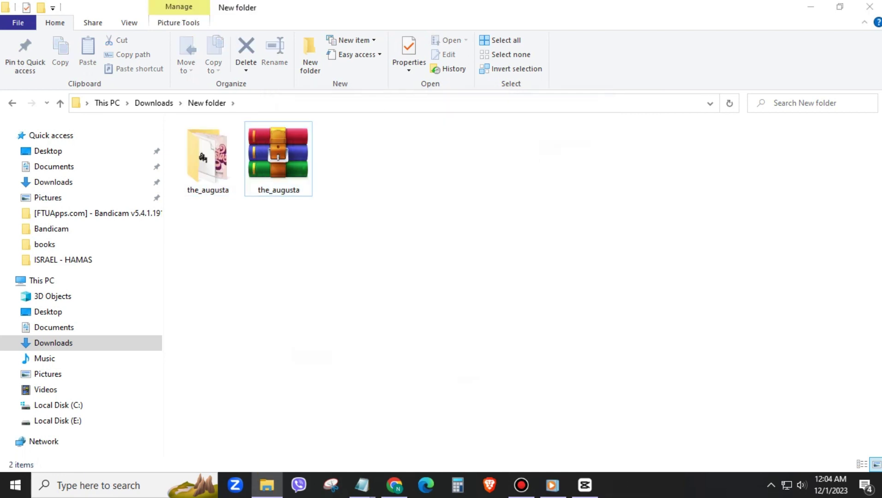
# Install The Augusta font file from the the_augusta folder, replacing the existing copy
pyautogui.doubleClick(202, 157)
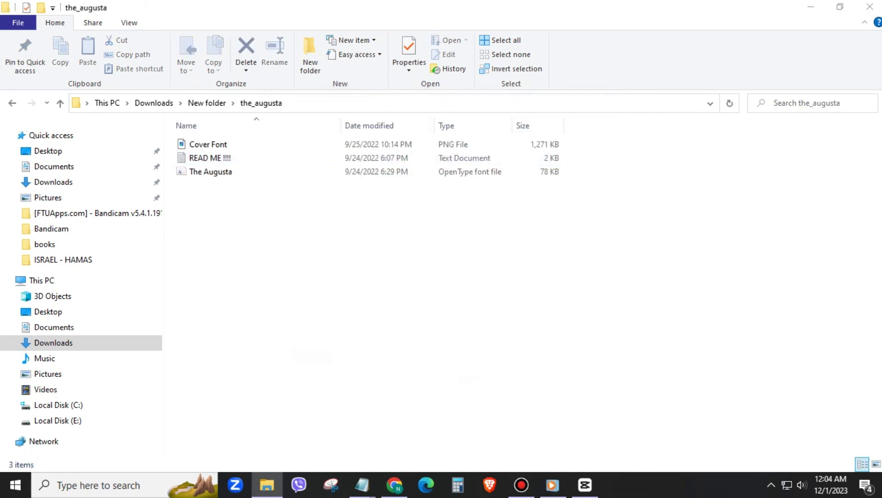
pyautogui.rightClick(223, 171)
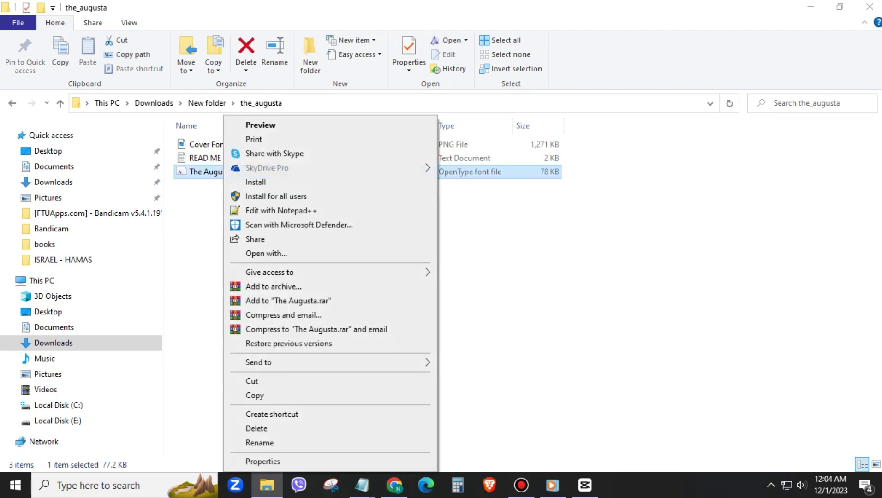
pyautogui.click(256, 182)
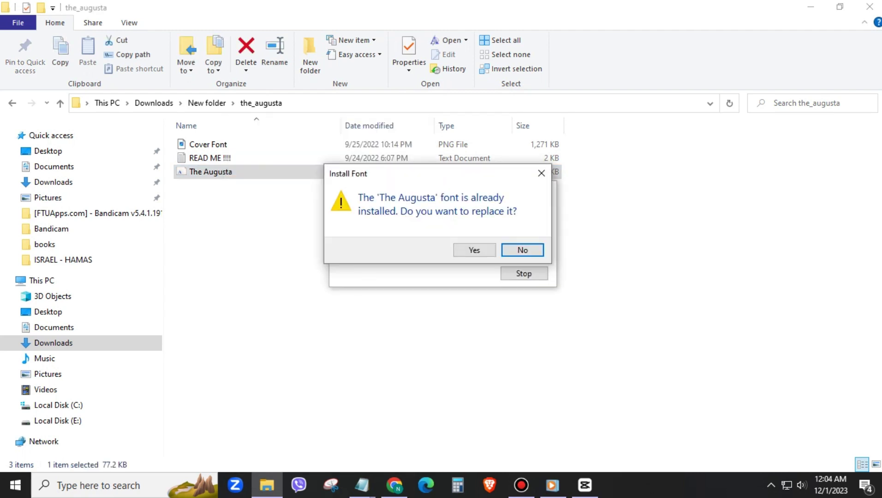
pyautogui.click(474, 249)
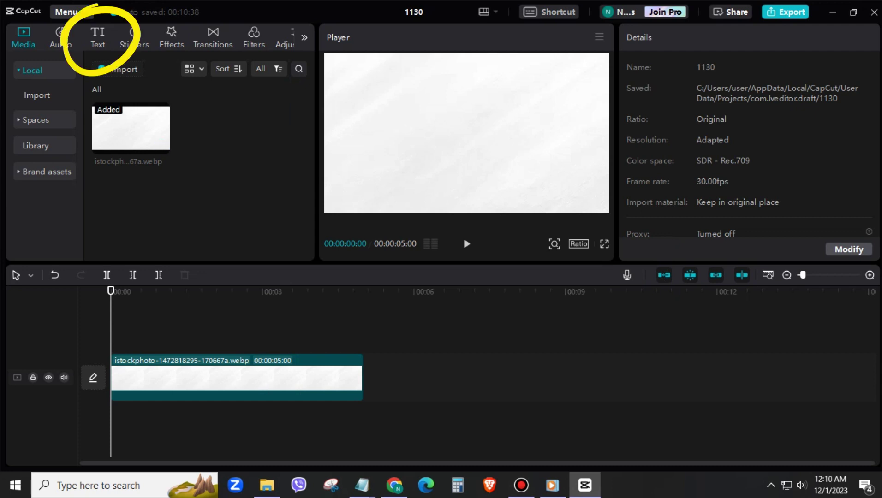
# Add a Default text clip above the background and set its font to The Augusta
pyautogui.click(97, 38)
pyautogui.click(138, 121)
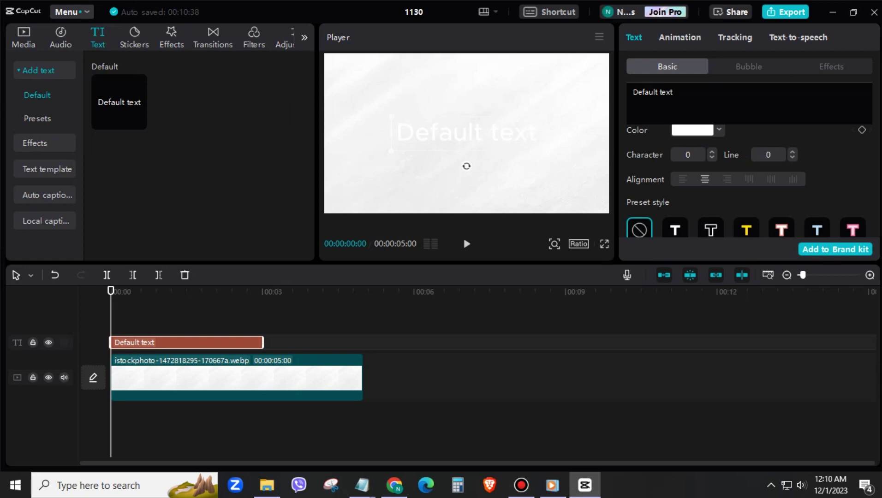
pyautogui.scroll(-3, 749, 158)
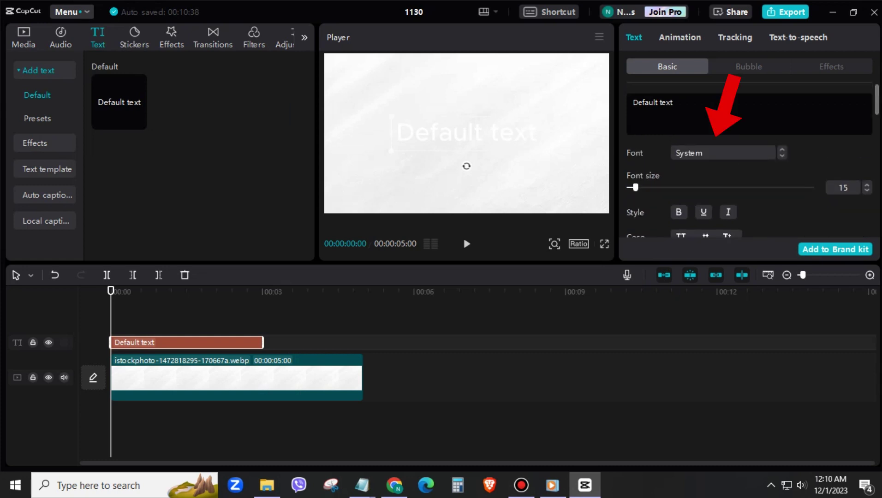
pyautogui.click(730, 153)
pyautogui.scroll(-5, 734, 240)
pyautogui.scroll(-5, 734, 240)
pyautogui.scroll(-5, 734, 241)
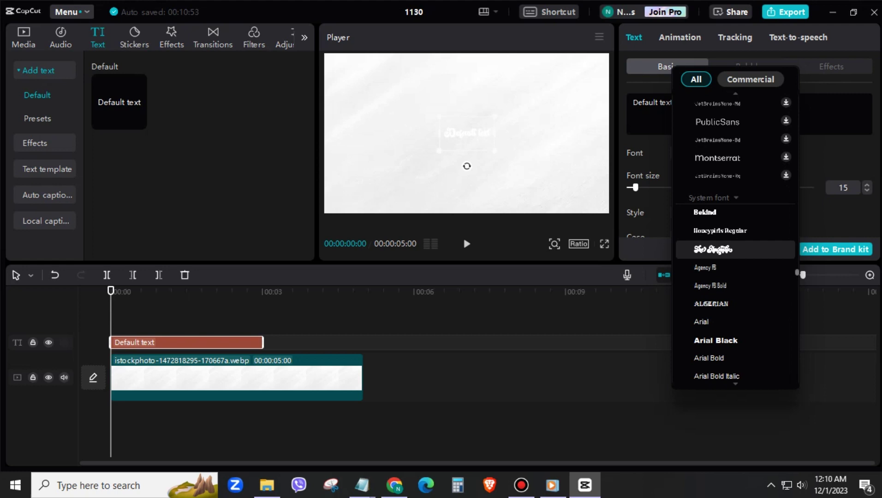
pyautogui.click(716, 250)
pyautogui.scroll(-2, 749, 172)
pyautogui.scroll(-1, 749, 172)
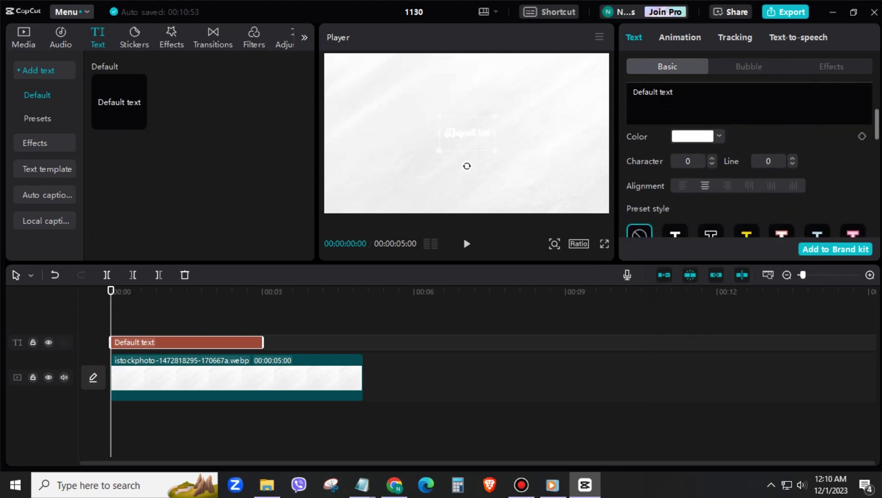
# Color the text red (E60E0E) and scale it to span most of the frame
pyautogui.click(692, 136)
pyautogui.click(778, 161)
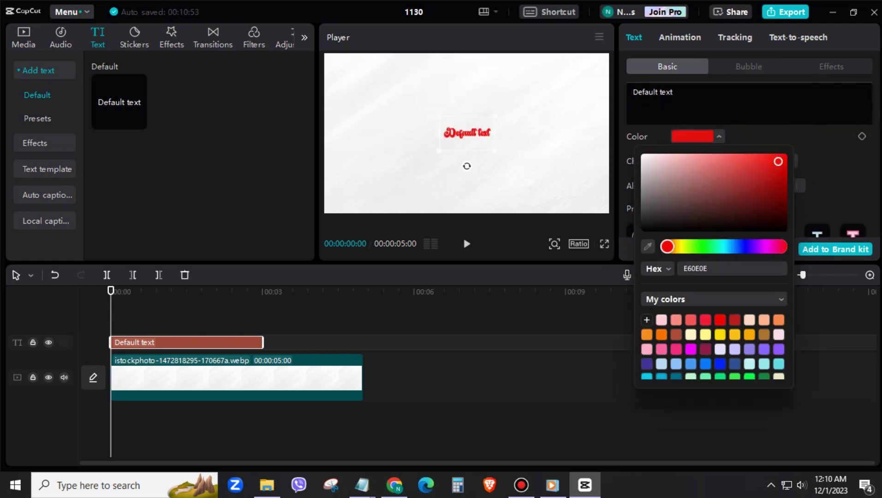
pyautogui.moveTo(496, 152); pyautogui.dragTo(566, 211)
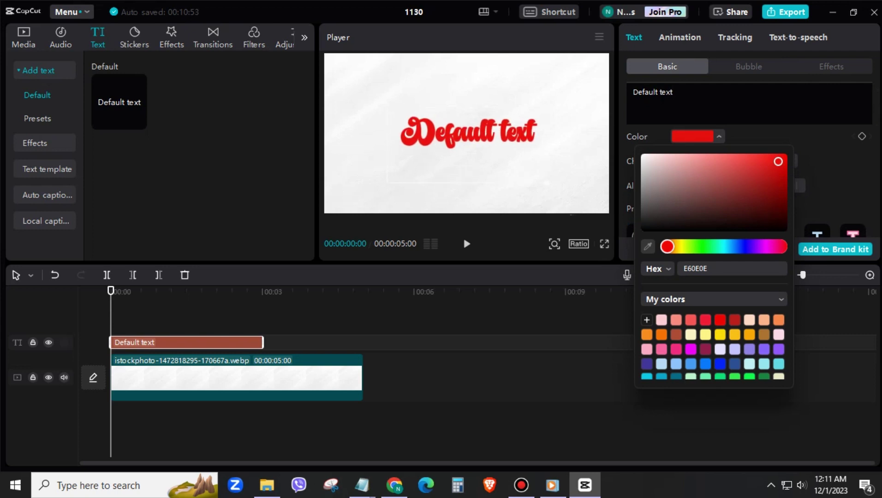
pyautogui.moveTo(549, 182); pyautogui.dragTo(587, 208)
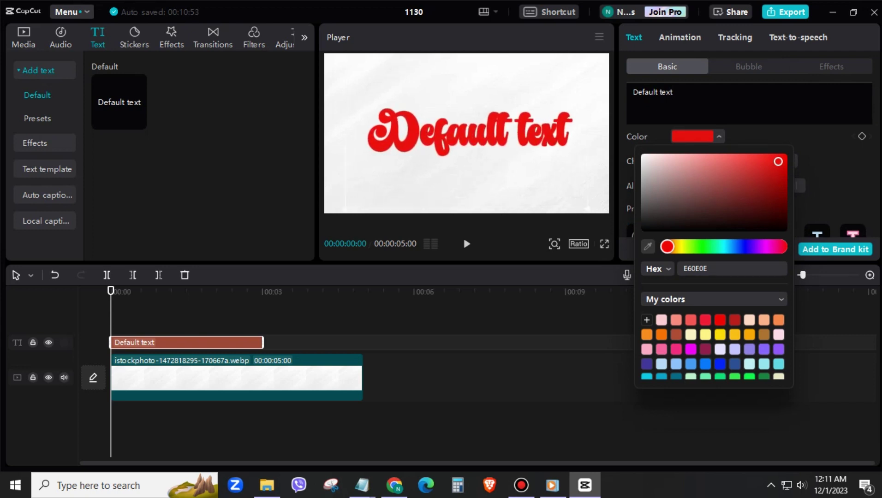